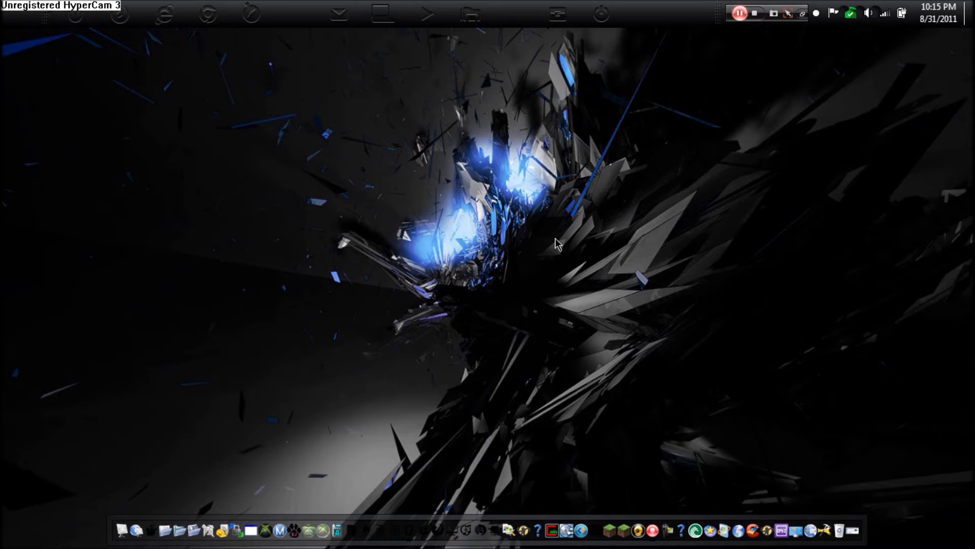
Step: Restore the minimized Opera window showing the 4t Tray Minimizer 5.52 product page
left_click(817, 14)
left_click(806, 518)
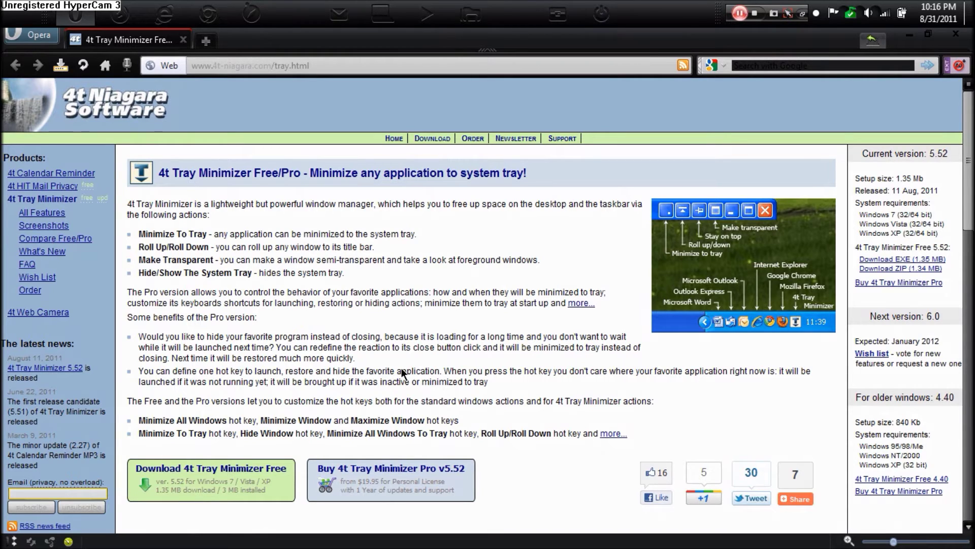
Step: Save the free installer 4t-min.exe to Downloads and launch it from Opera's Downloads list
left_click(194, 487)
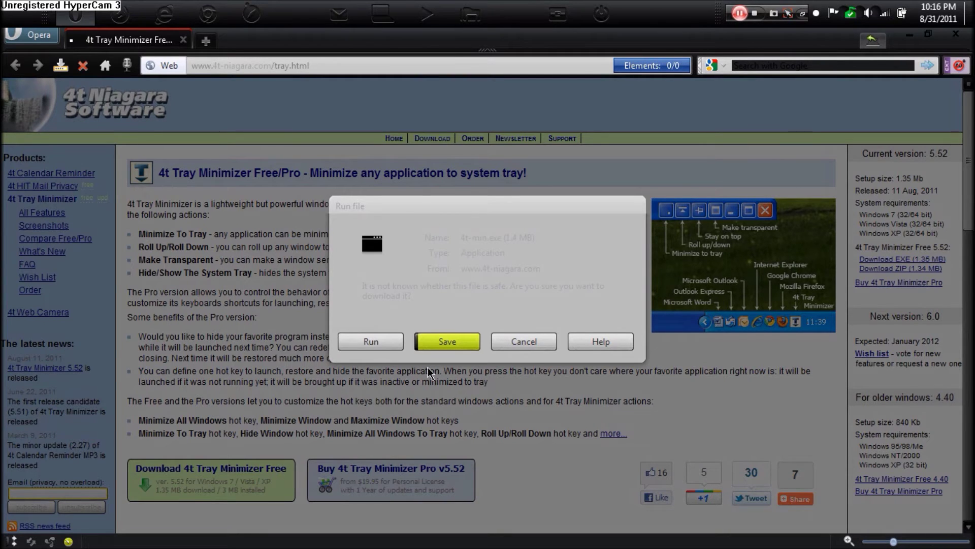
left_click(429, 343)
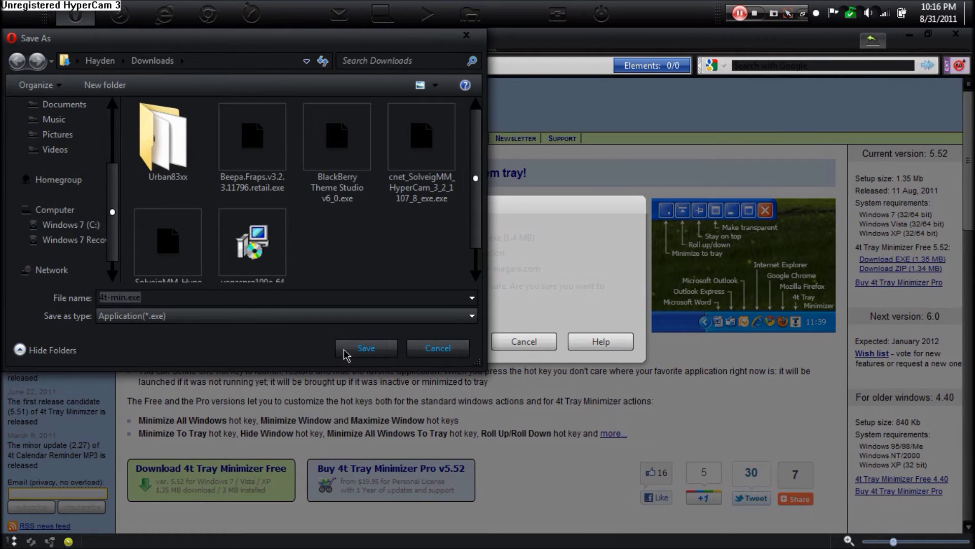
left_click(346, 353)
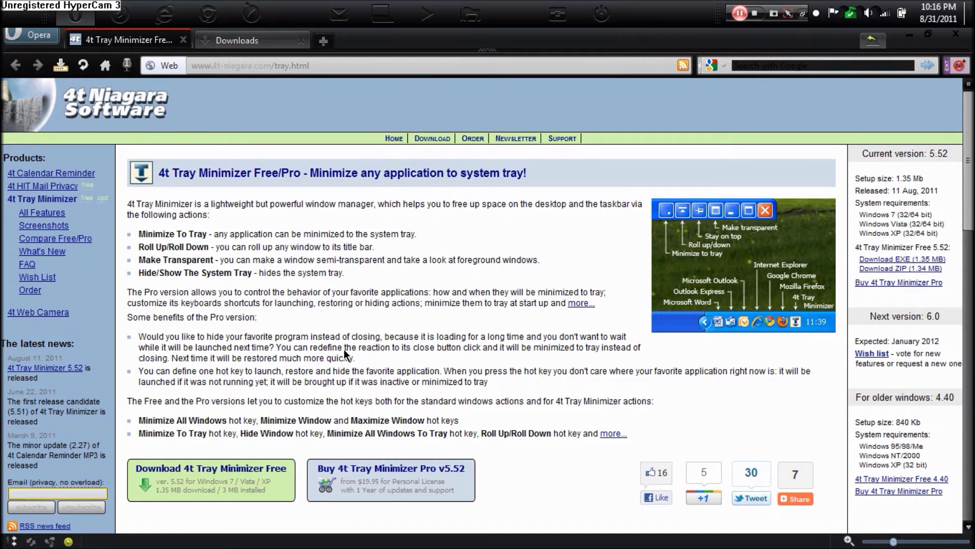
left_click(274, 45)
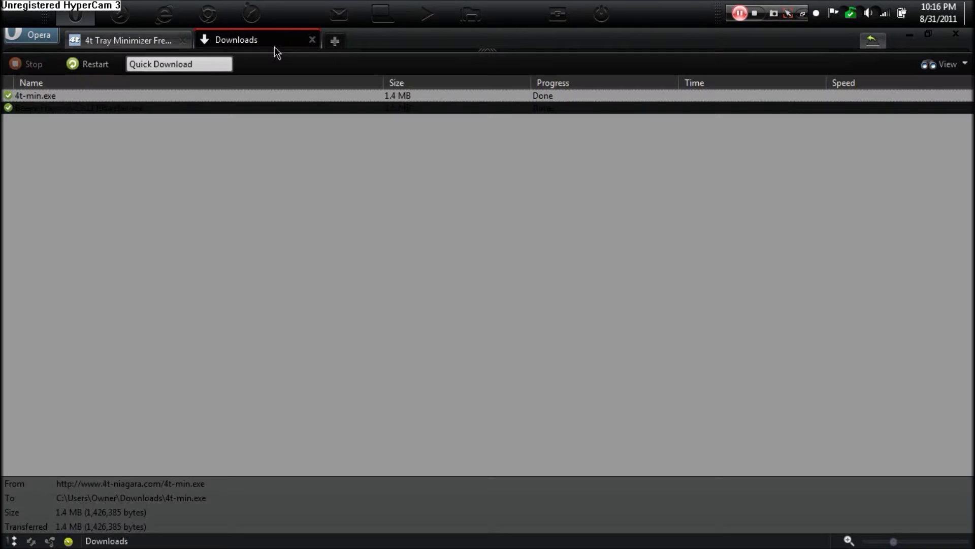
double_click(57, 96)
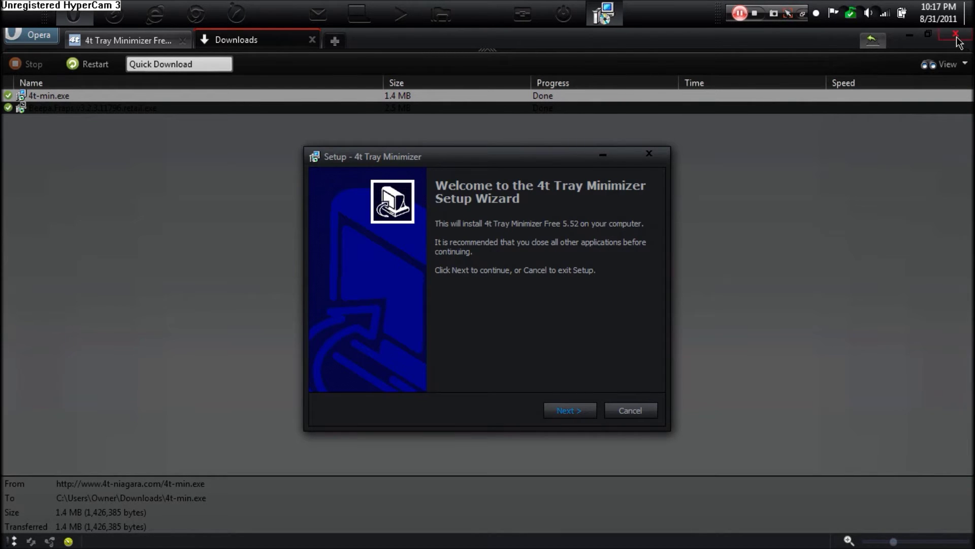
Step: Close Opera and install Tray Minimizer 5.52 with default folders, declining the mailing list
left_click(956, 36)
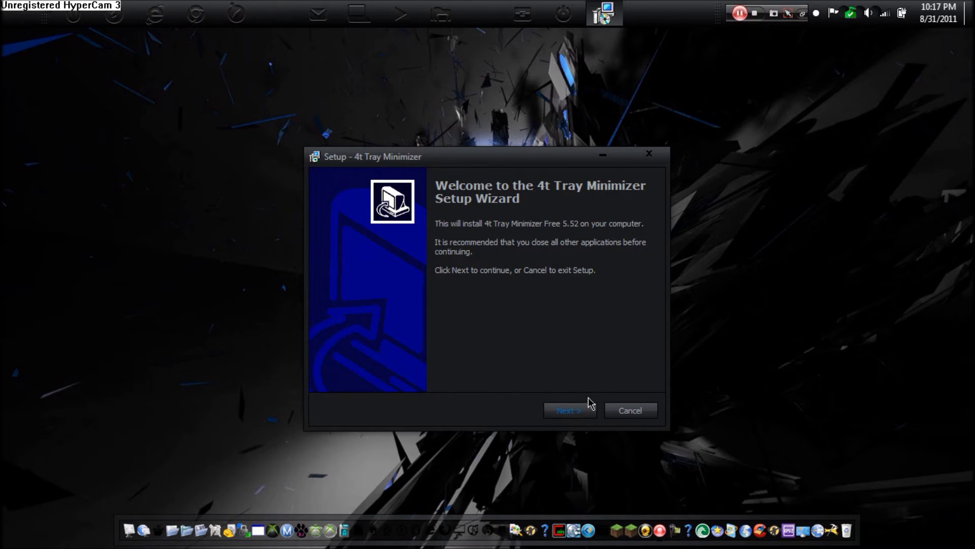
left_click(580, 413)
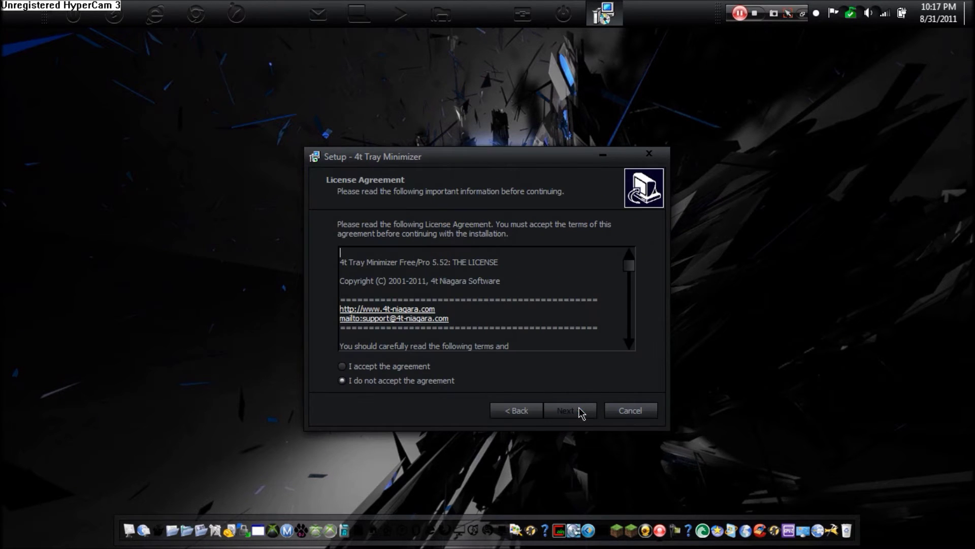
left_click(393, 368)
left_click(562, 410)
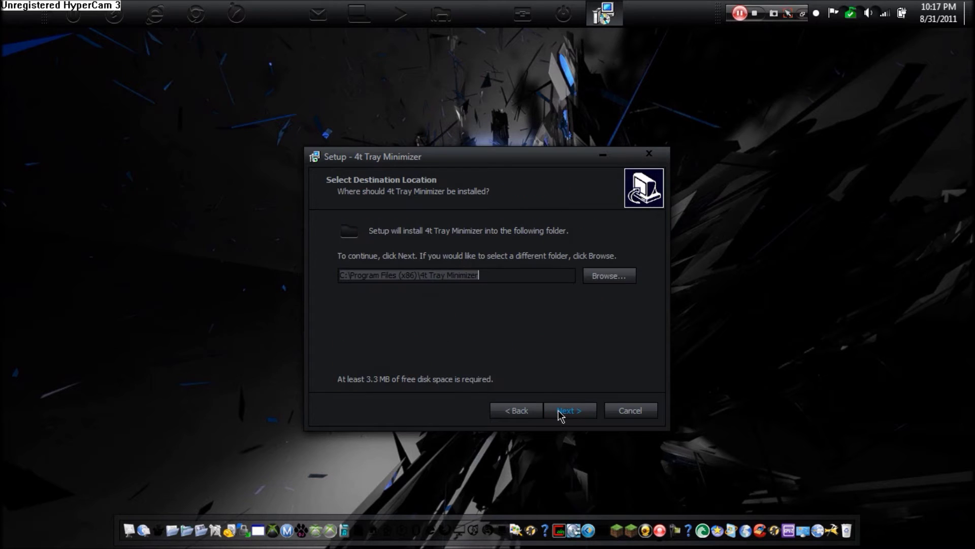
left_click(560, 413)
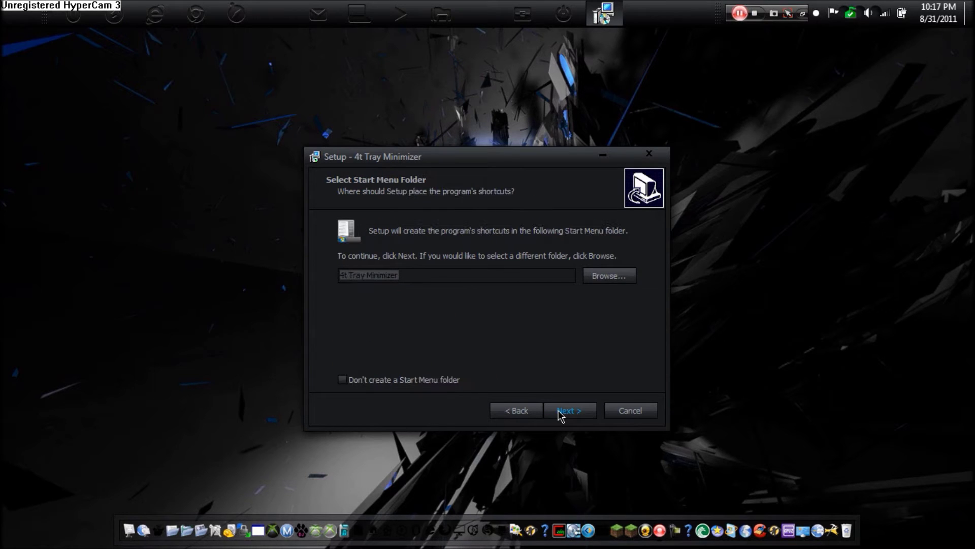
left_click(560, 412)
left_click(560, 412)
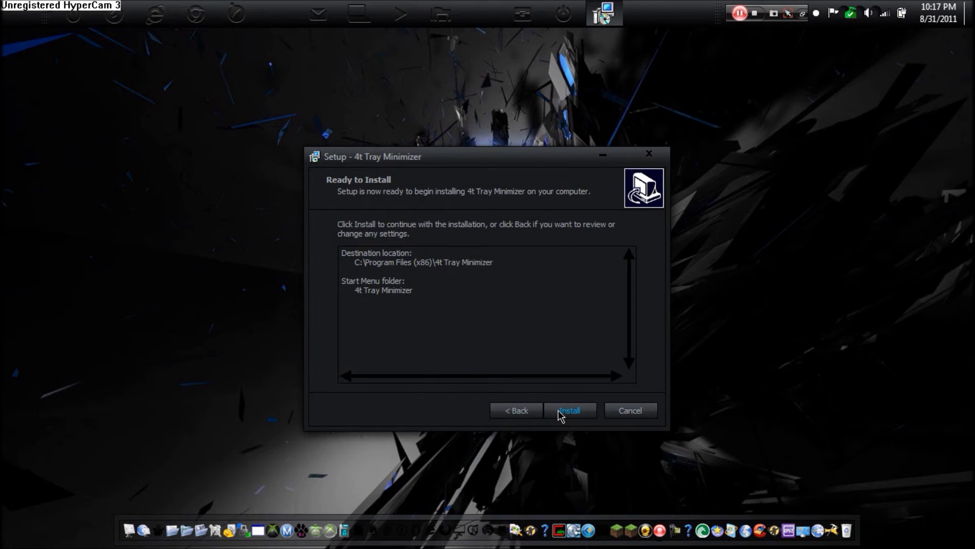
left_click(561, 411)
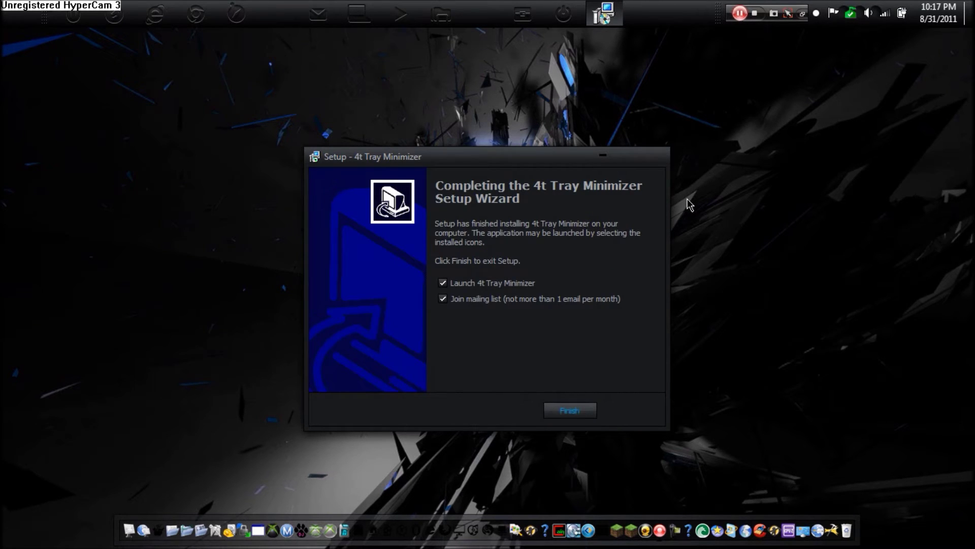
left_click(521, 301)
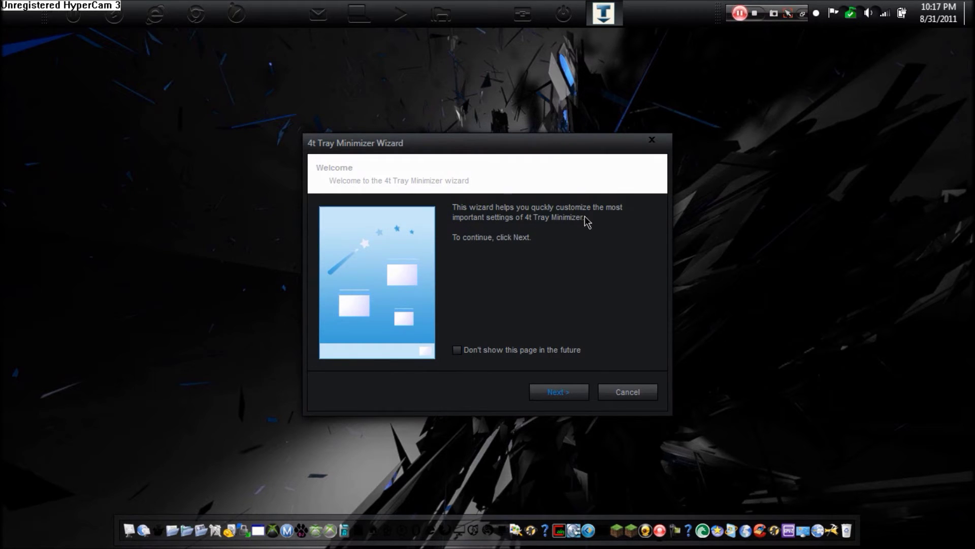
Step: Turn off Launch at Windows startup and advance the wizard to the Restoring page
left_click(575, 392)
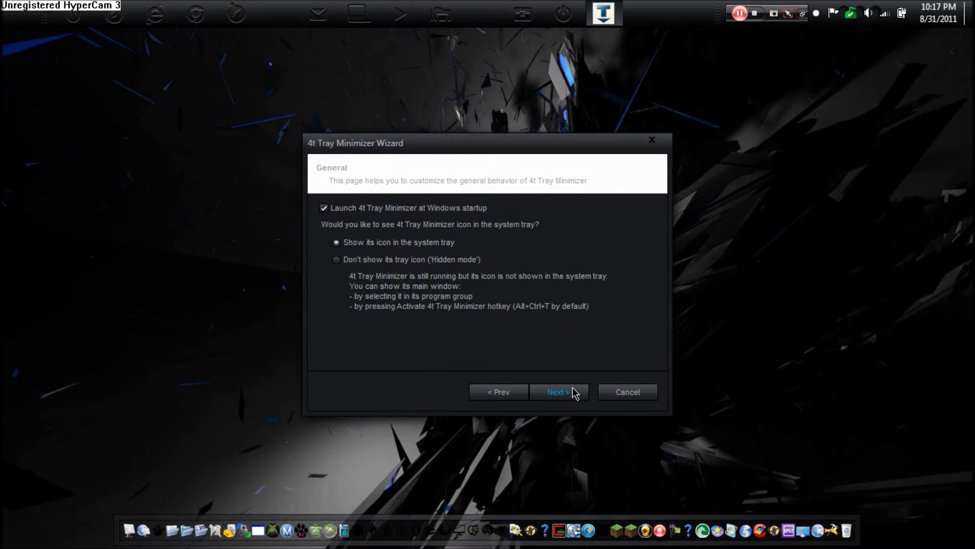
left_click(463, 208)
left_click(559, 396)
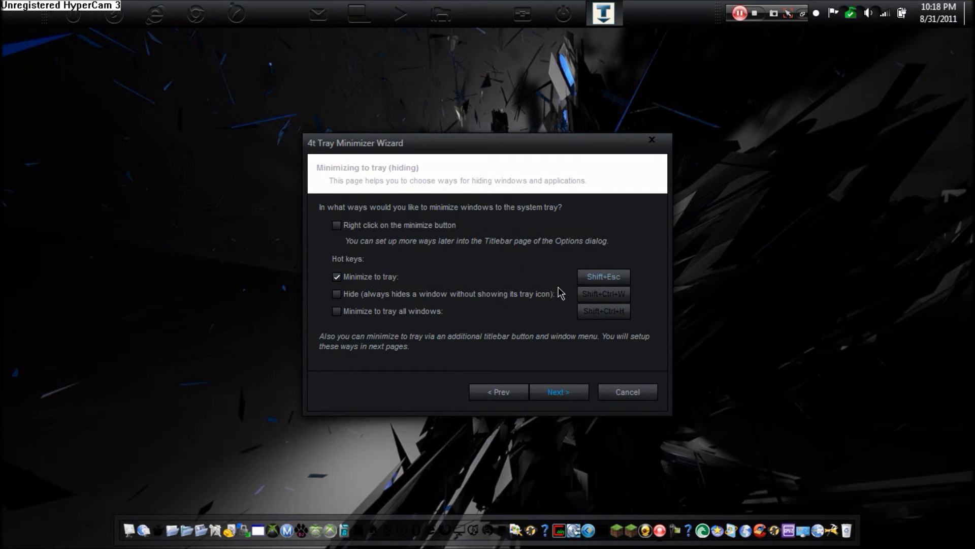
left_click(569, 399)
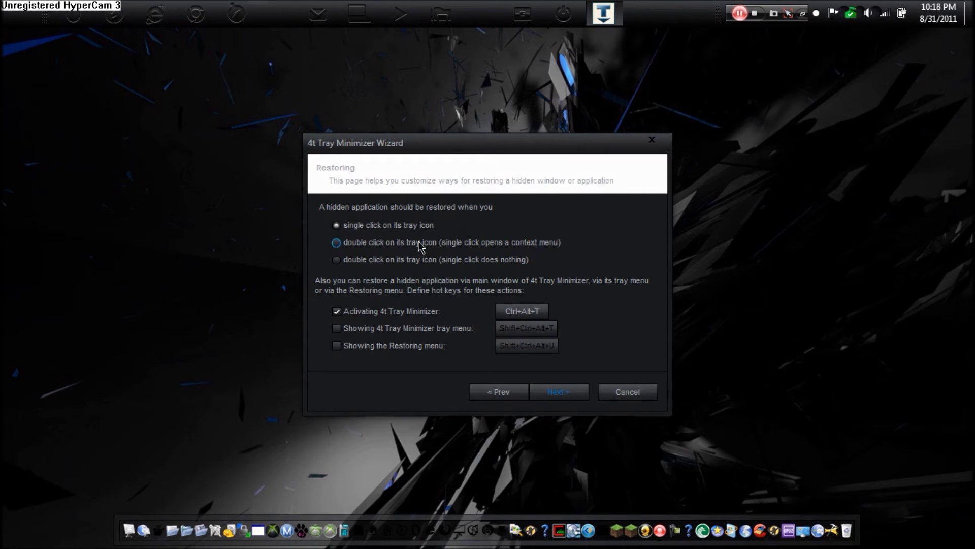
Step: Accept default restoring, titlebar buttons, first-position menu items and exclusions, then finish the wizard
key("Return")
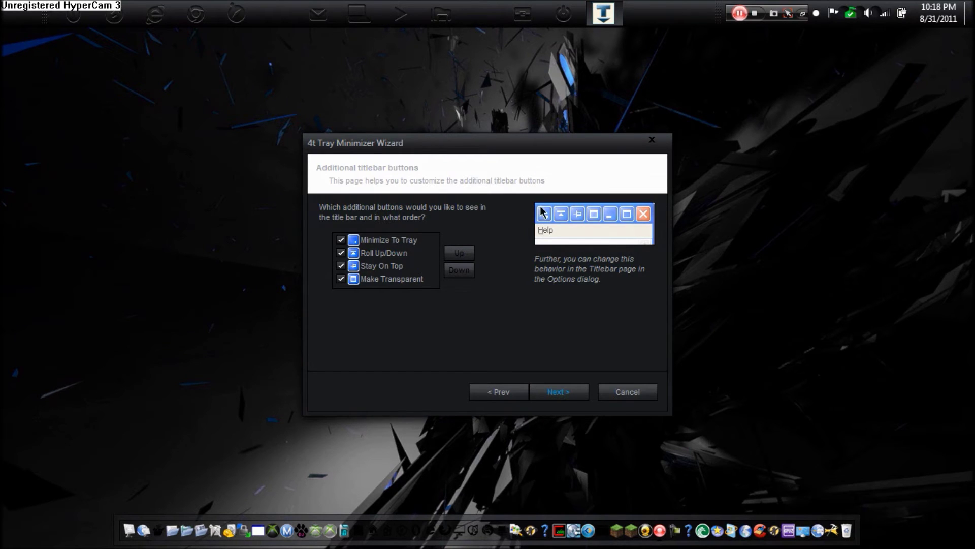
left_click(569, 396)
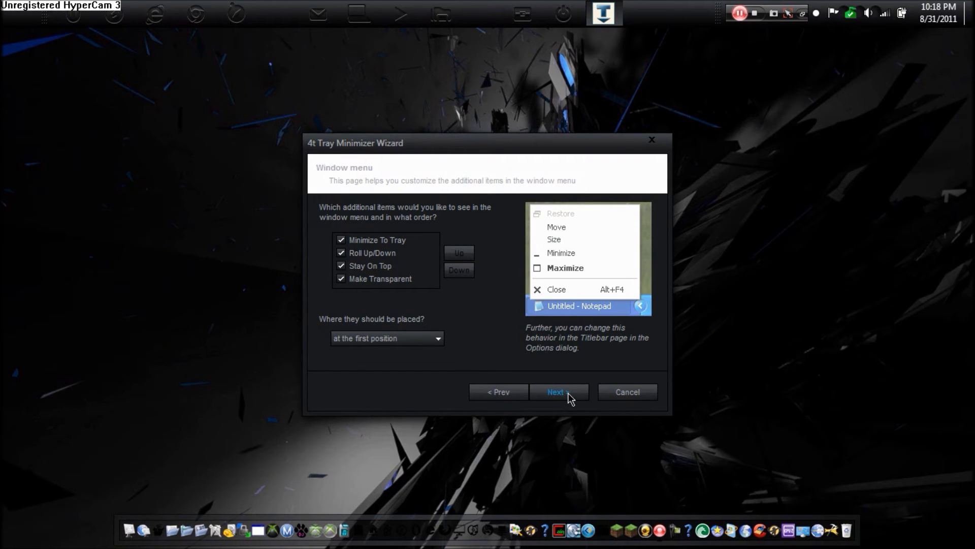
left_click(430, 344)
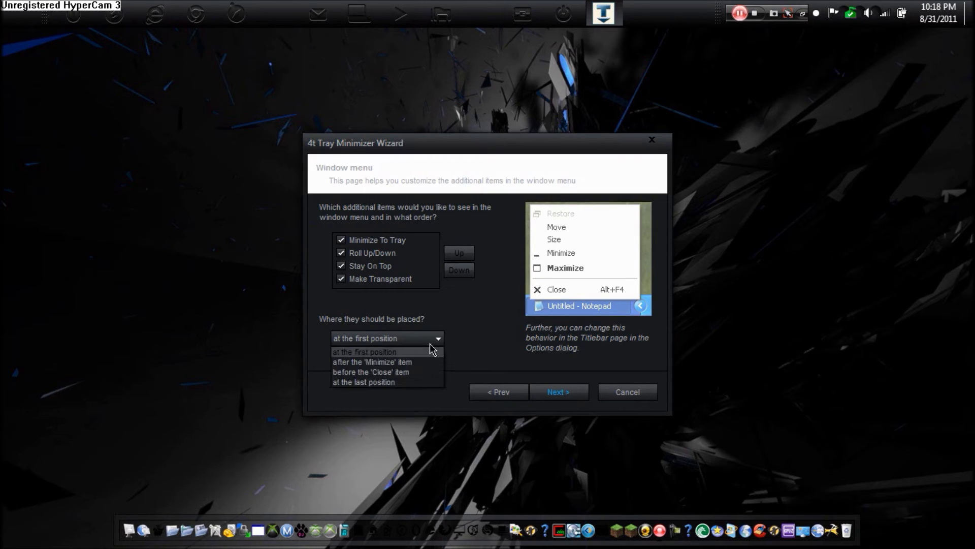
left_click(430, 343)
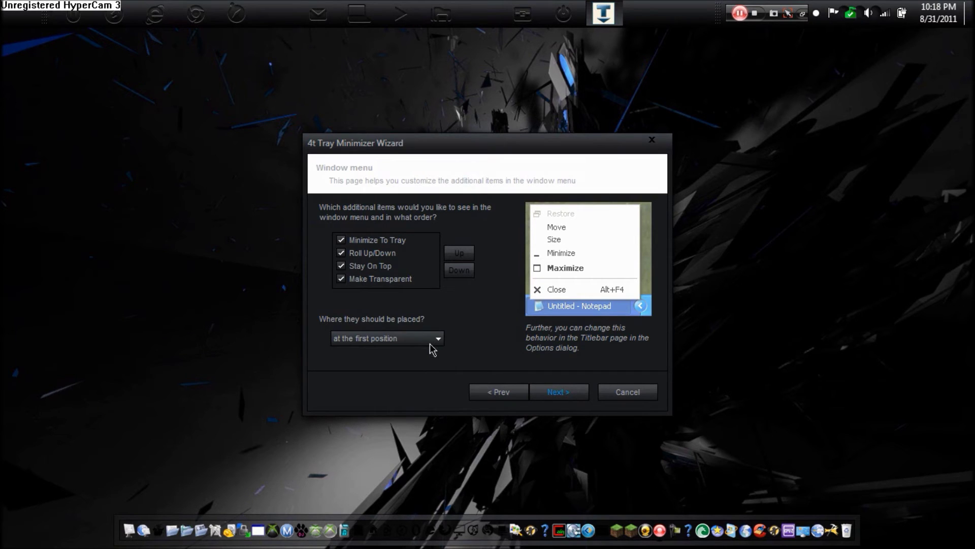
left_click(545, 402)
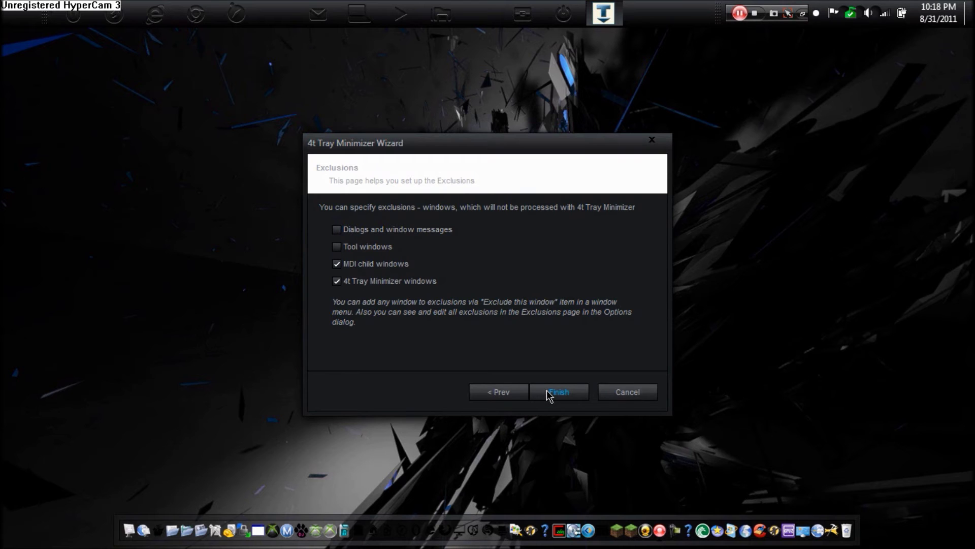
left_click(547, 392)
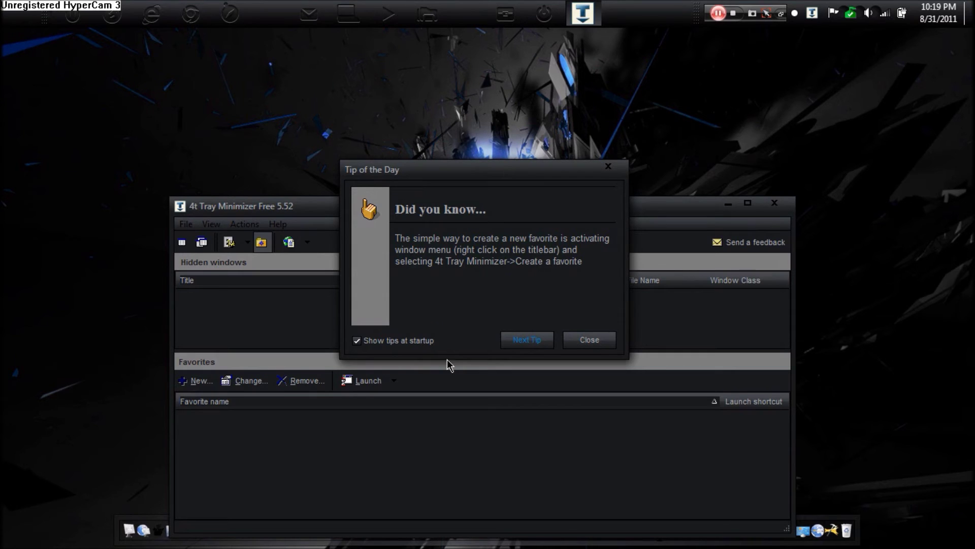
Step: Dismiss the Tip of the Day, move the Tray Minimizer window higher, and reopen Opera
left_click(578, 341)
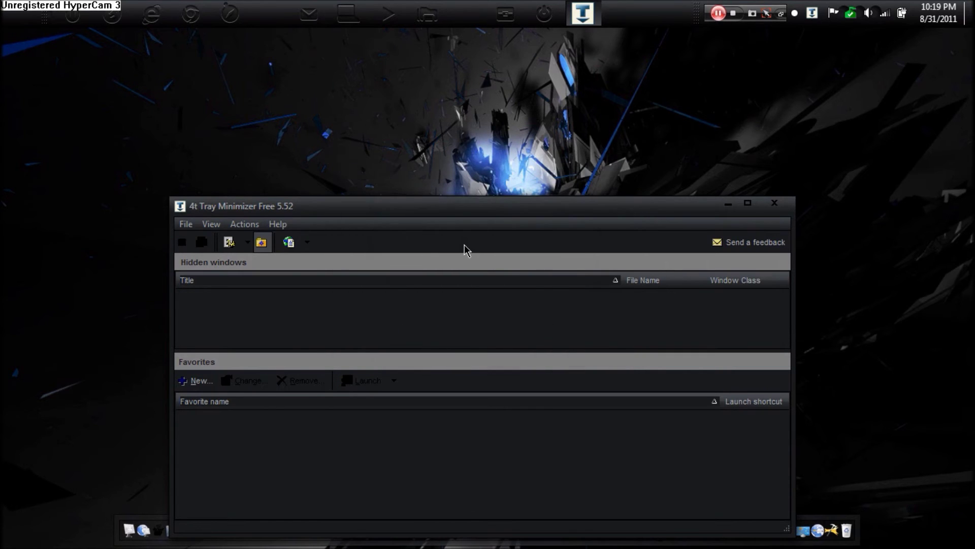
left_click_drag(450, 213, 448, 150)
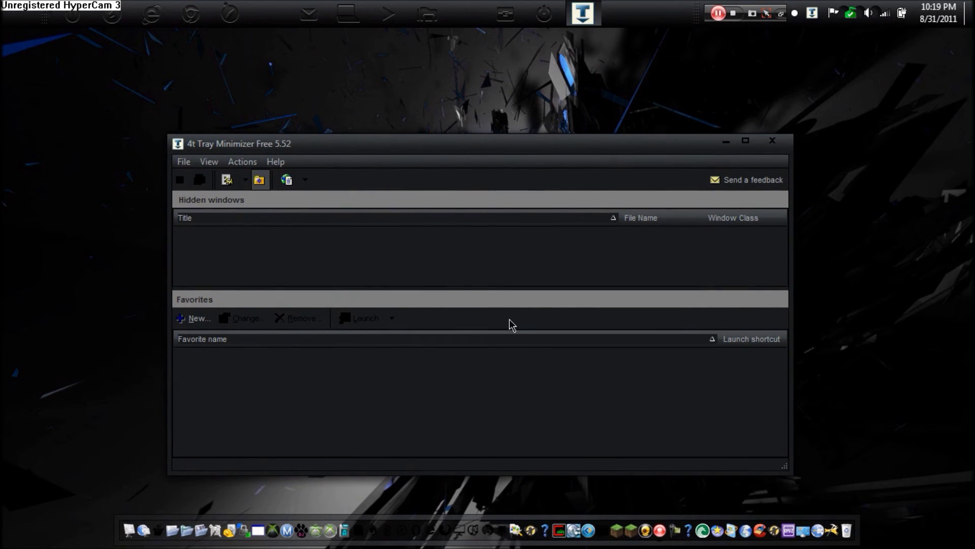
left_click(71, 16)
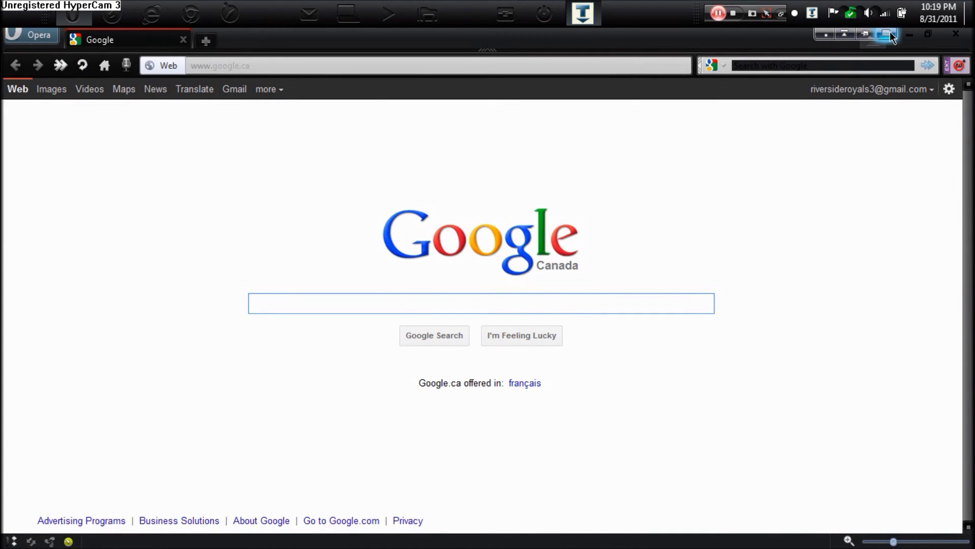
Step: Restore Opera to a smaller window at the top-right and shift Tray Minimizer left
double_click(736, 39)
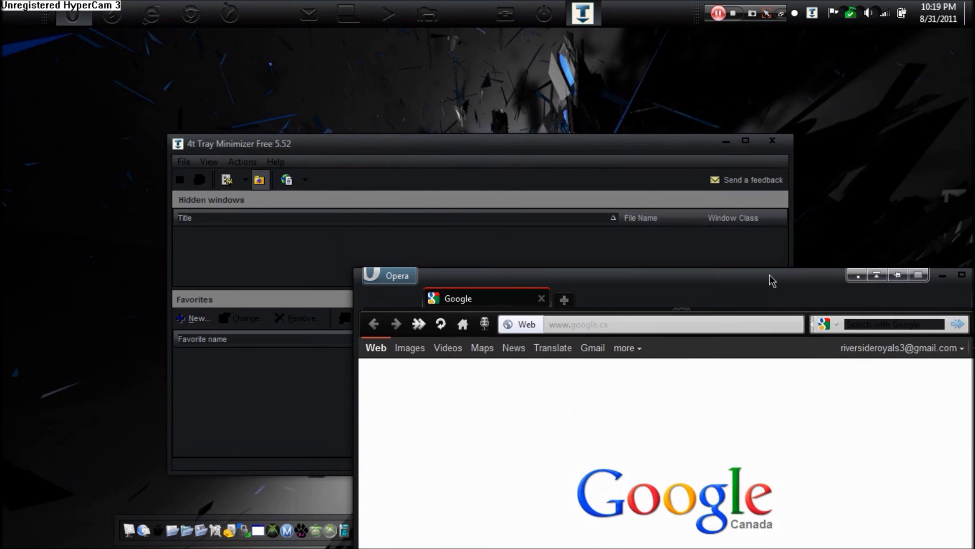
left_click_drag(772, 281, 906, 42)
left_click_drag(358, 144, 203, 151)
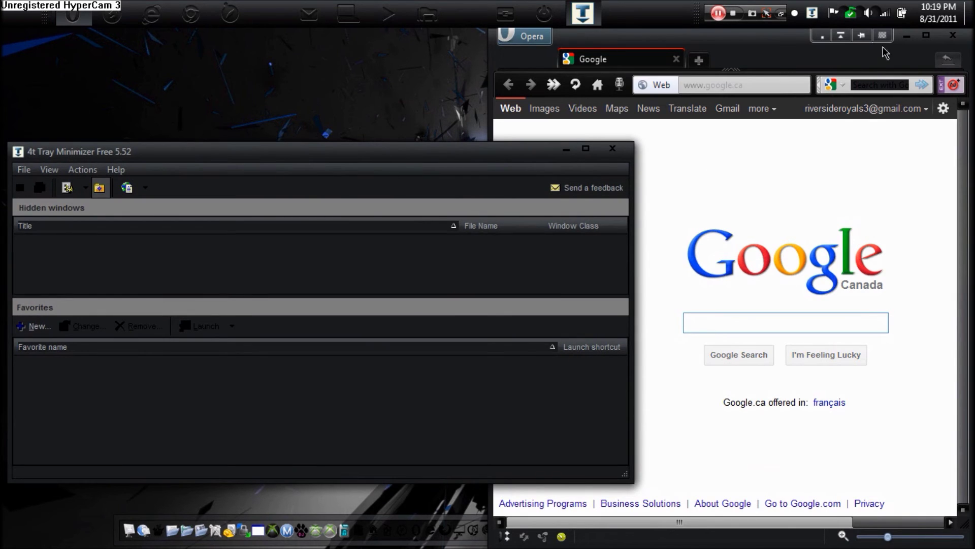
Step: Set Opera always on top, place it over Tray Minimizer, and roll it up
left_click(860, 37)
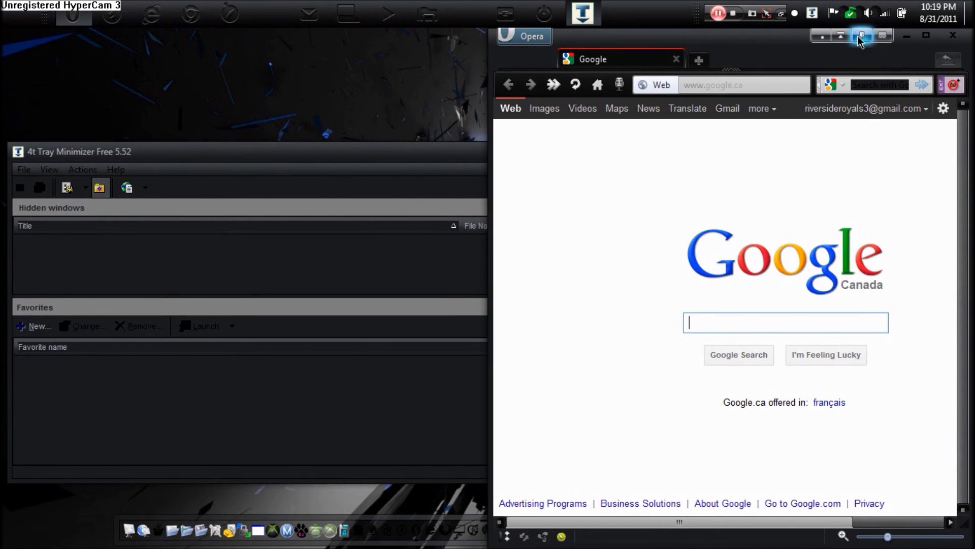
left_click_drag(761, 68, 974, 87)
left_click(842, 35)
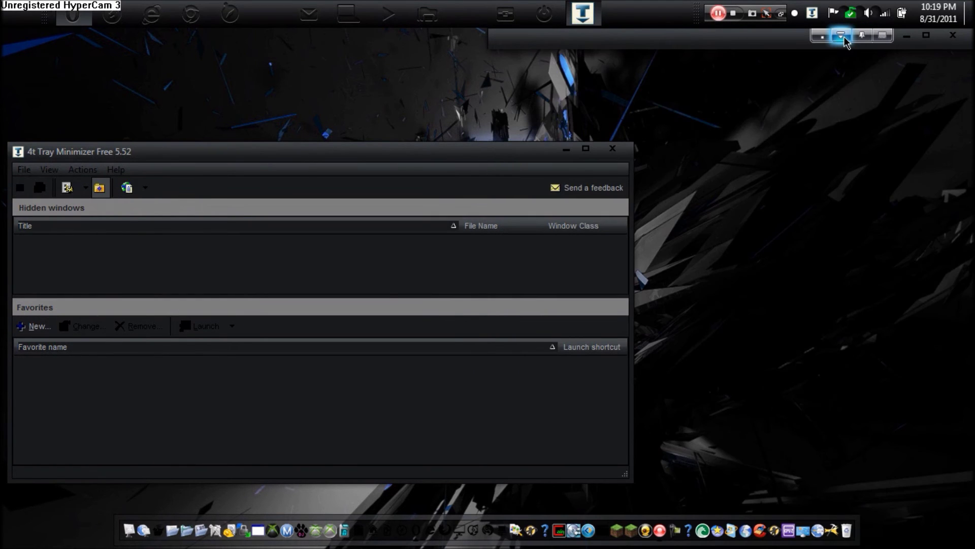
Step: Unroll Opera and hide it to the system tray with its title-bar button
left_click(841, 36)
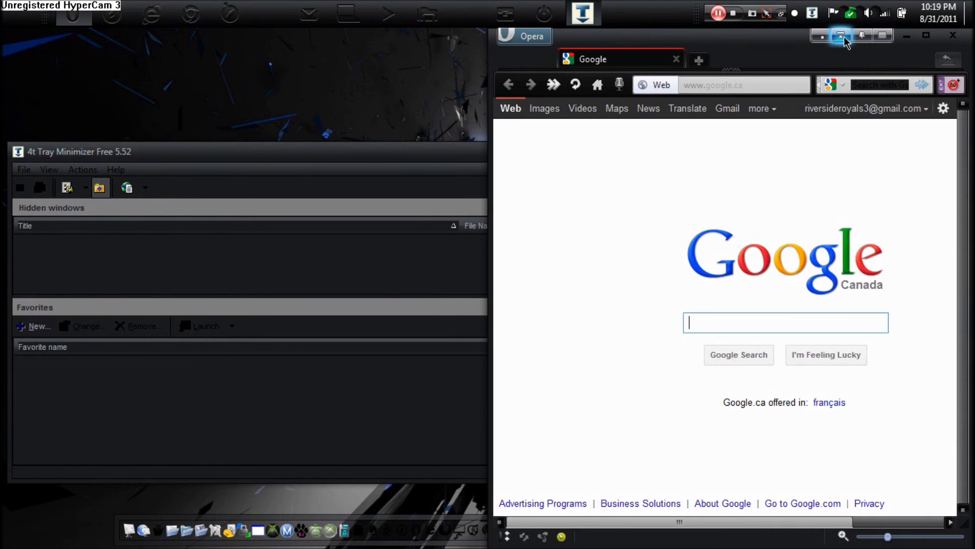
left_click(825, 35)
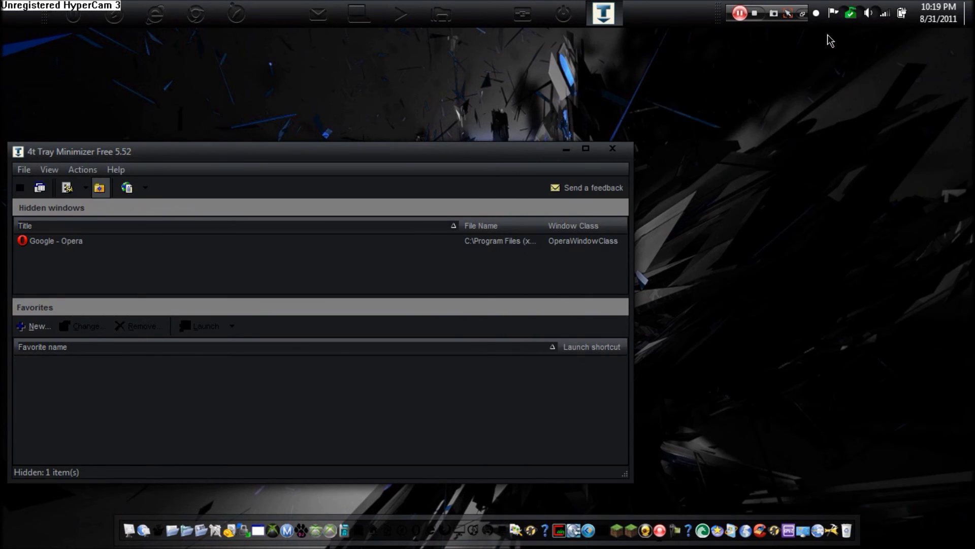
left_click(817, 16)
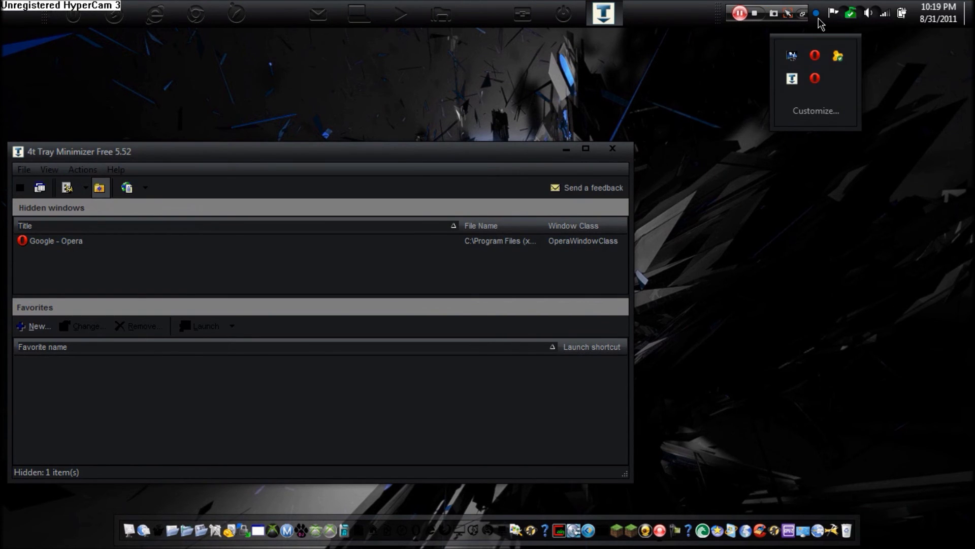
left_click(895, 254)
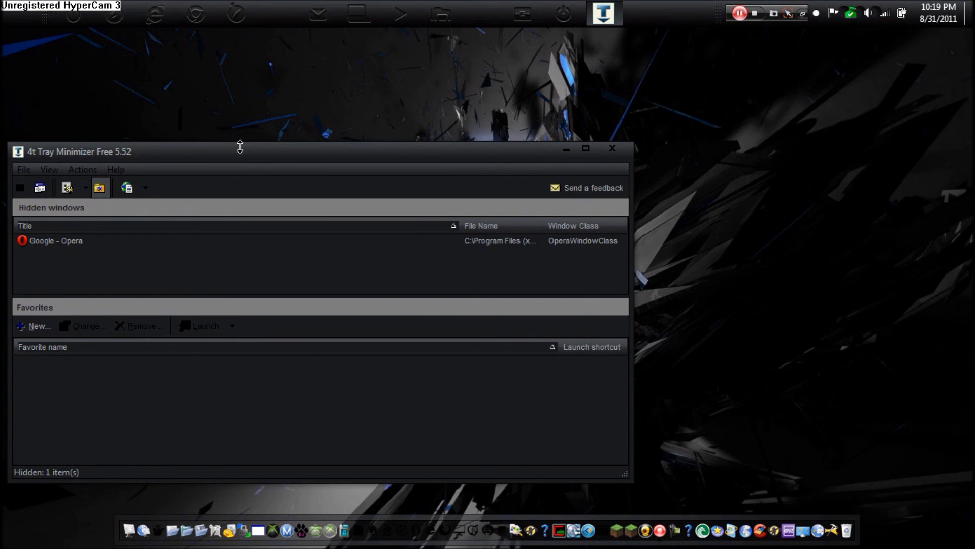
Step: Restore Google - Opera from the Hidden windows list and make it semi-transparent
left_click_drag(244, 158, 279, 145)
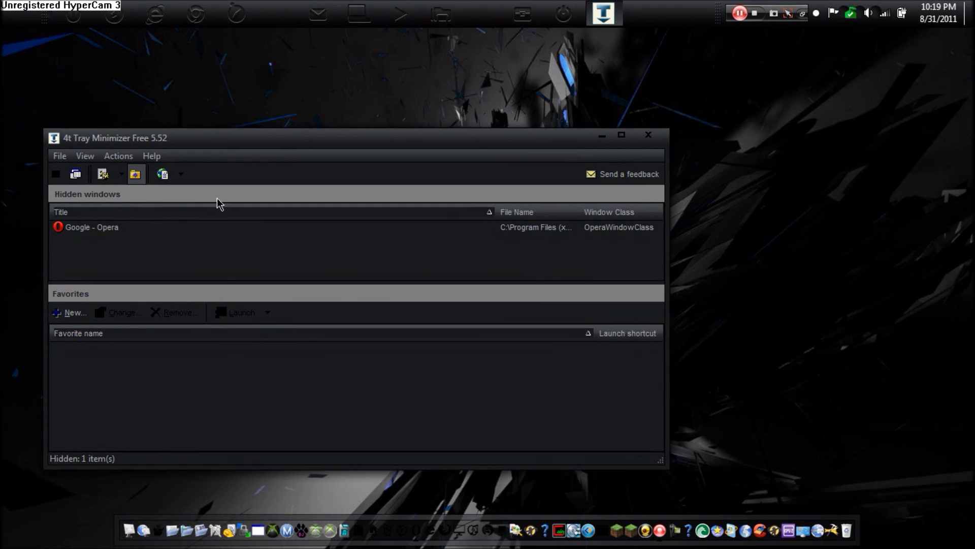
left_click(108, 229)
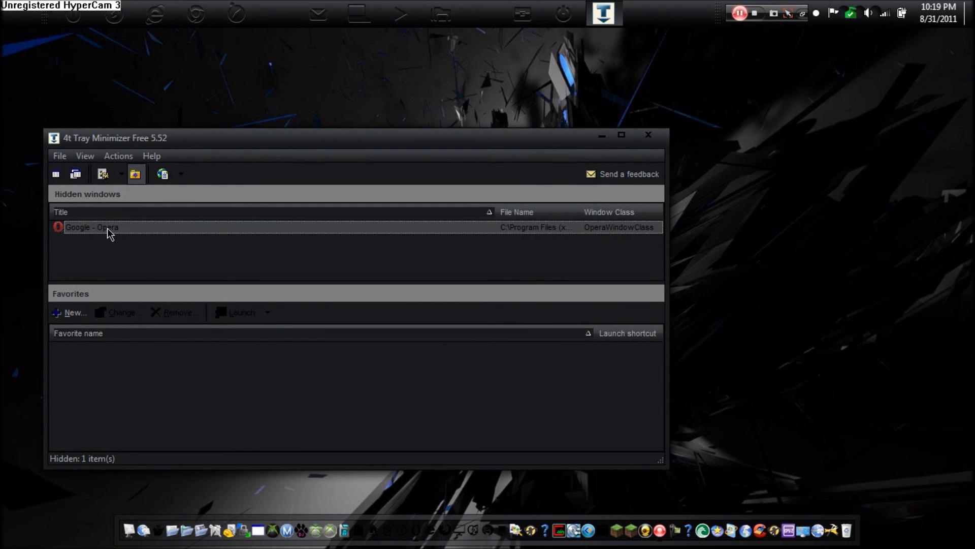
double_click(108, 229)
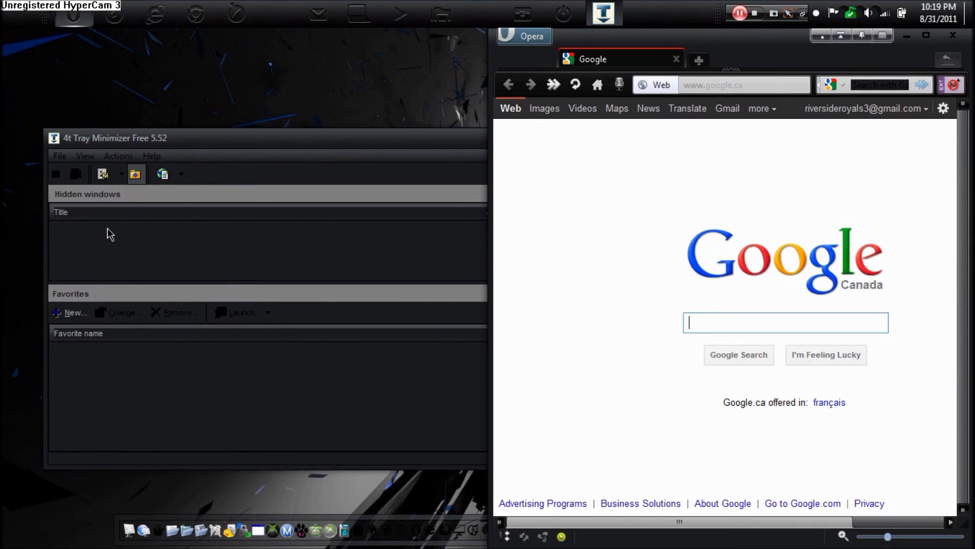
left_click(883, 35)
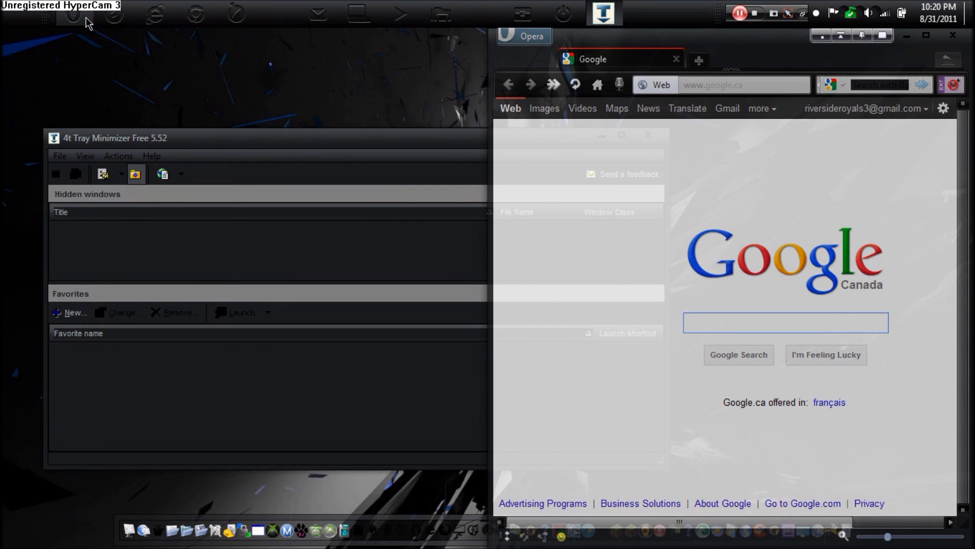
Step: Check Opera's transparency over the Computer window, then make Opera opaque and maximize it
left_click_drag(163, 137, 65, 139)
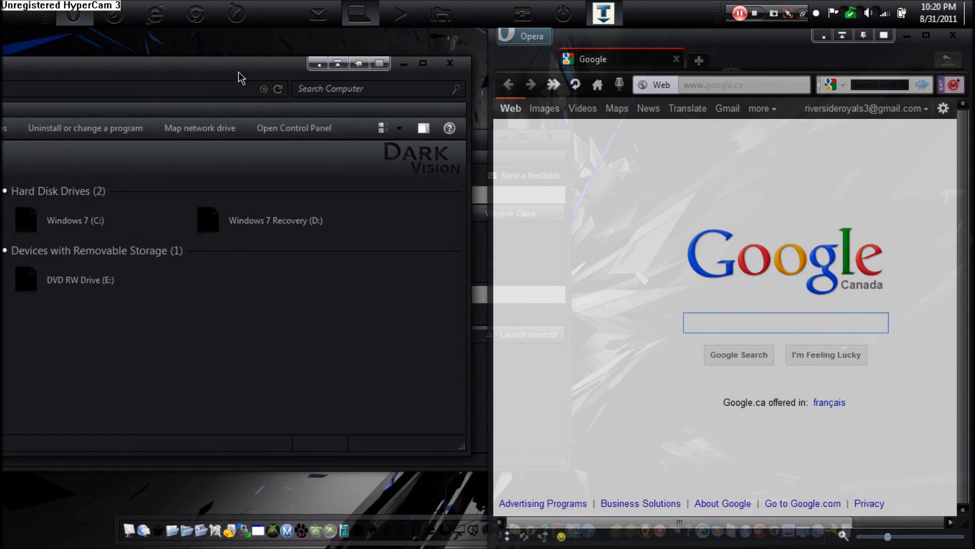
mouse_move(238, 71)
left_mouse_down()
mouse_move(481, 124)
mouse_move(601, 122)
mouse_move(870, 155)
mouse_move(679, 157)
mouse_move(562, 91)
left_mouse_up()
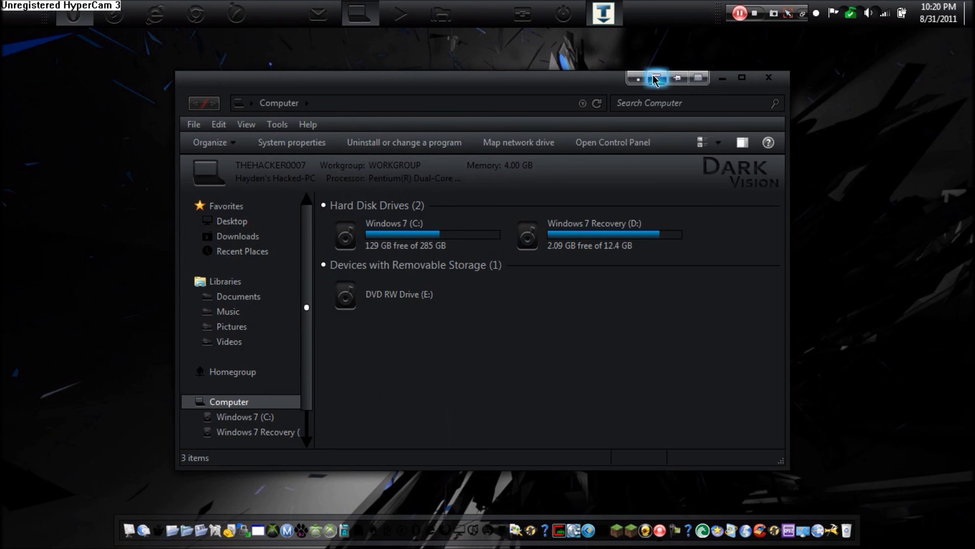
left_click(767, 87)
left_click(81, 21)
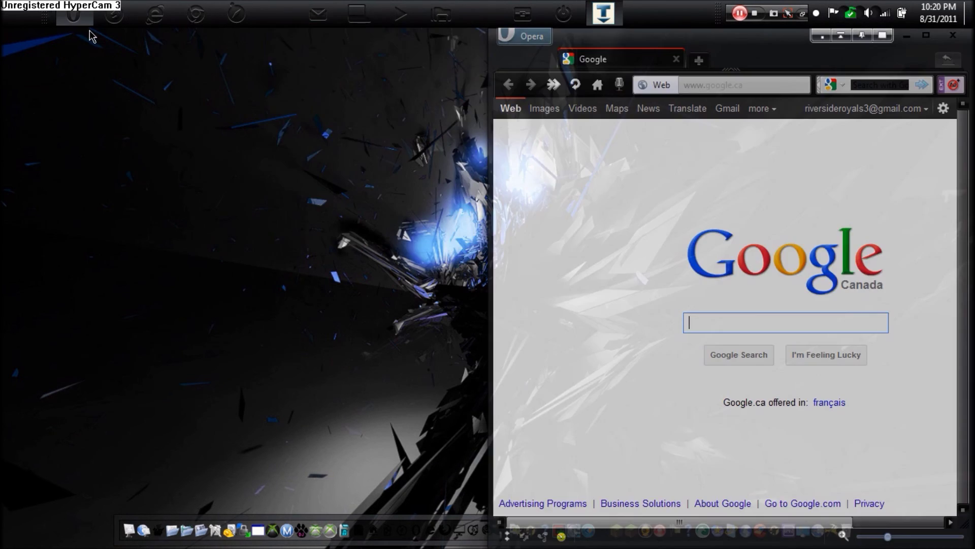
left_click(884, 41)
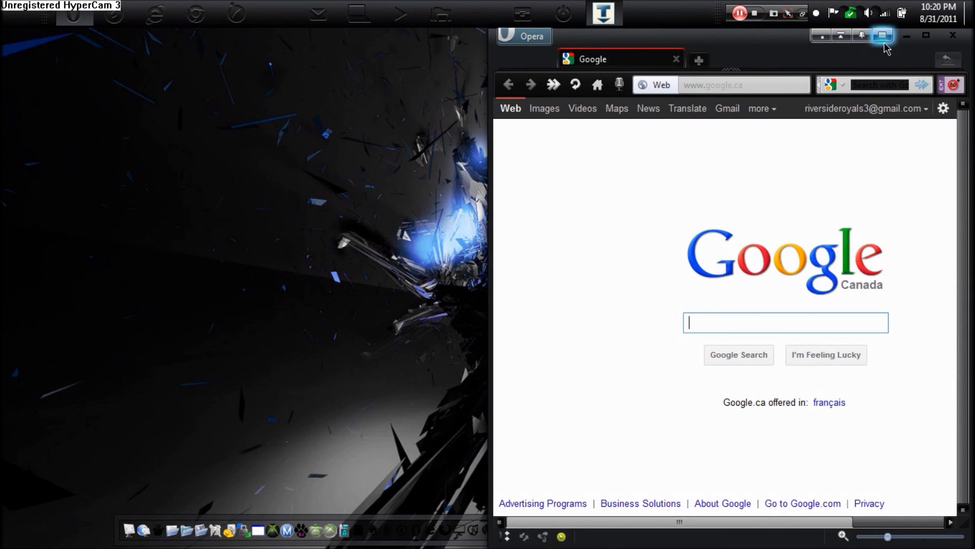
double_click(792, 54)
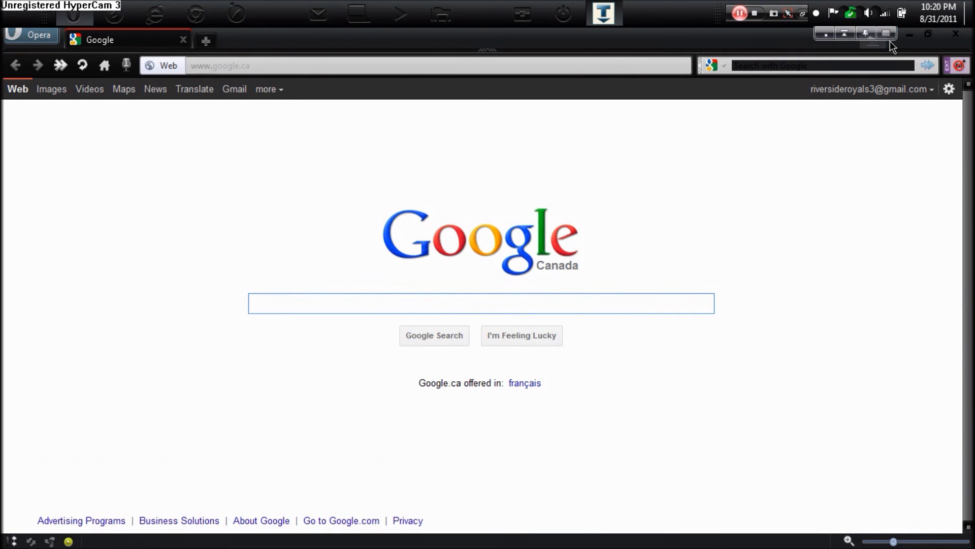
Step: Close Opera and exit 4t Tray Minimizer from its tray icon, confirming the unload
left_click(954, 37)
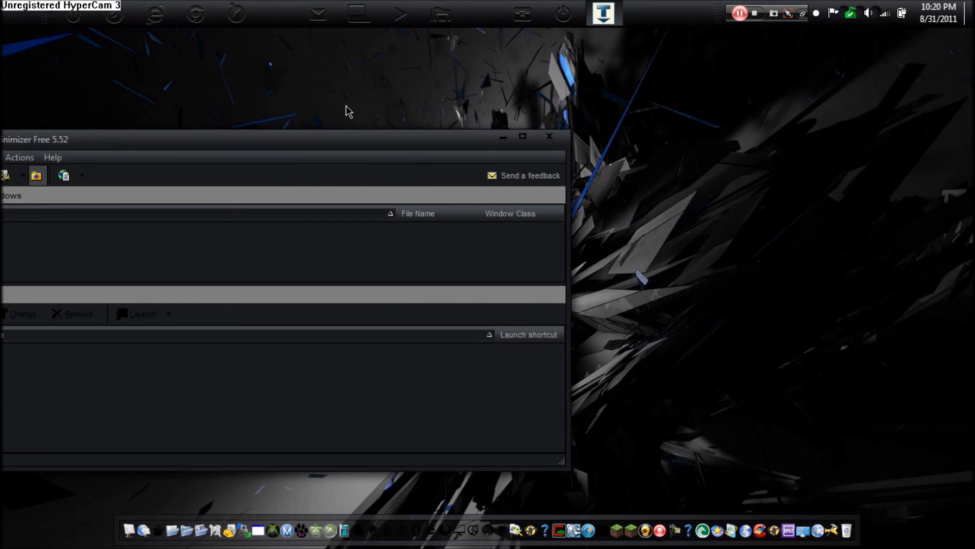
left_click_drag(342, 133, 527, 134)
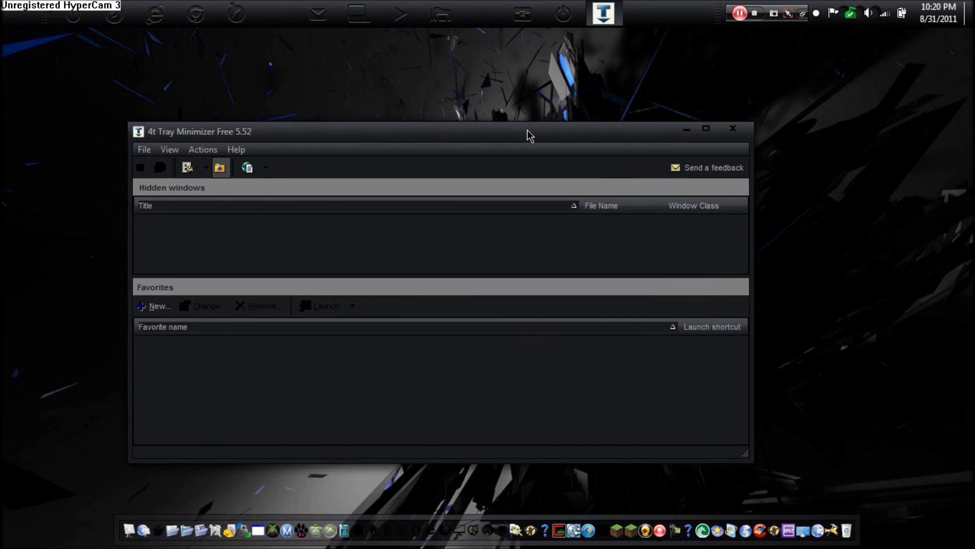
left_click(695, 136)
left_click(816, 13)
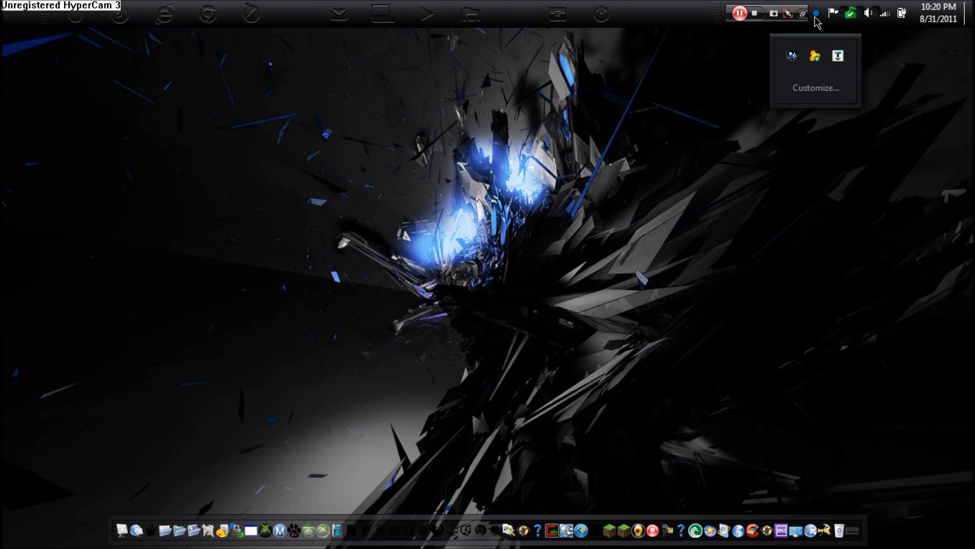
right_click(837, 55)
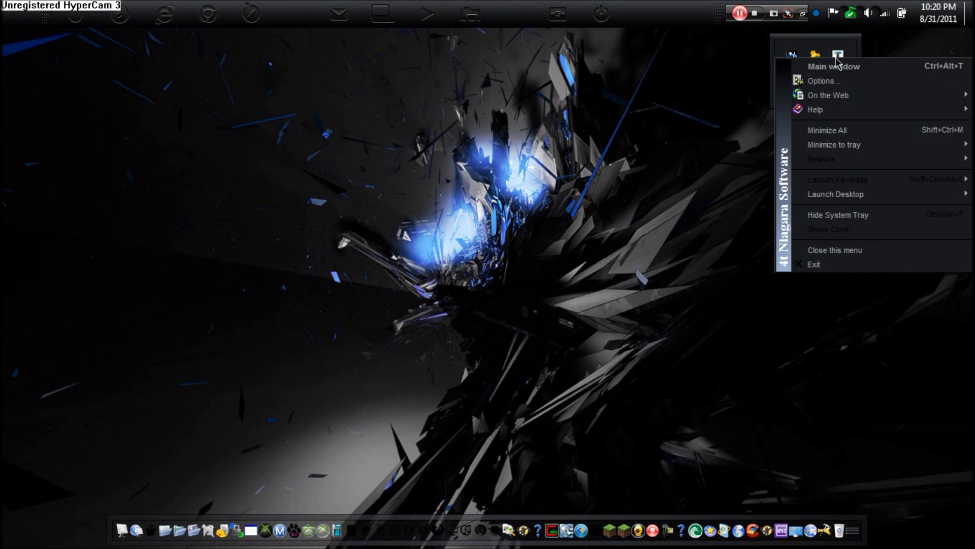
left_click(856, 262)
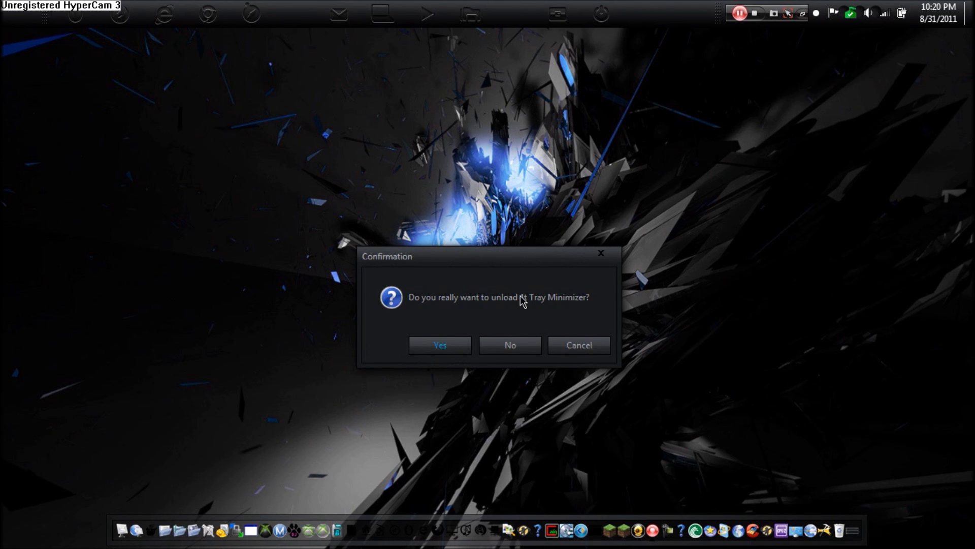
left_click(420, 347)
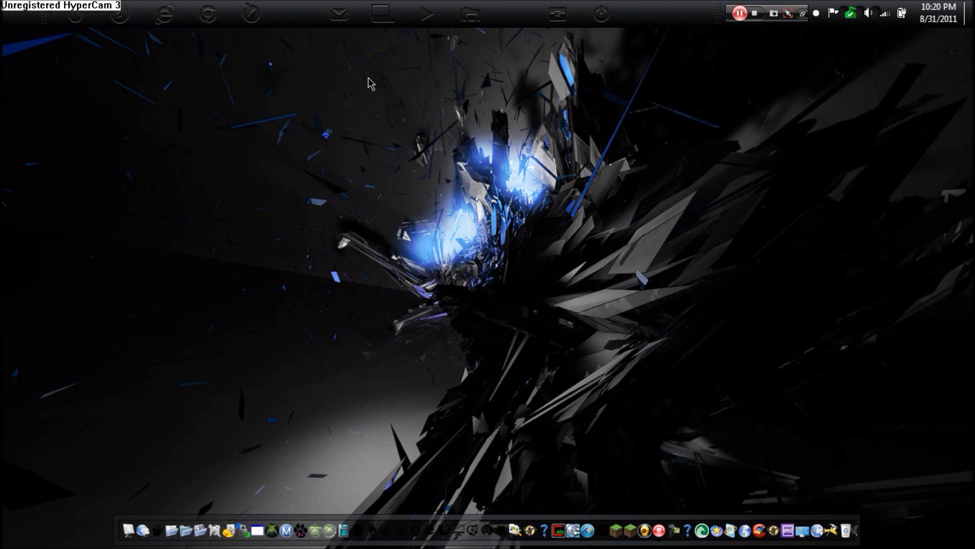
left_click(383, 15)
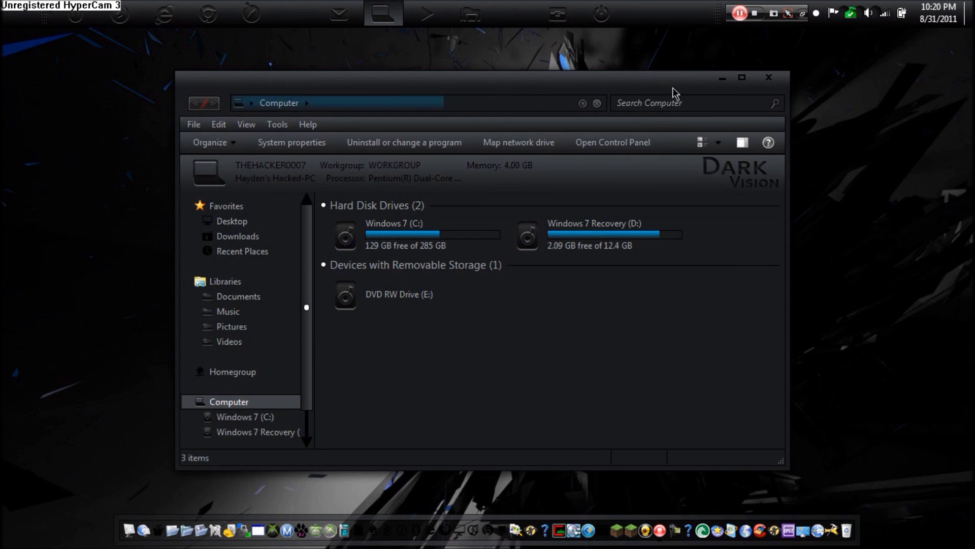
left_click(768, 77)
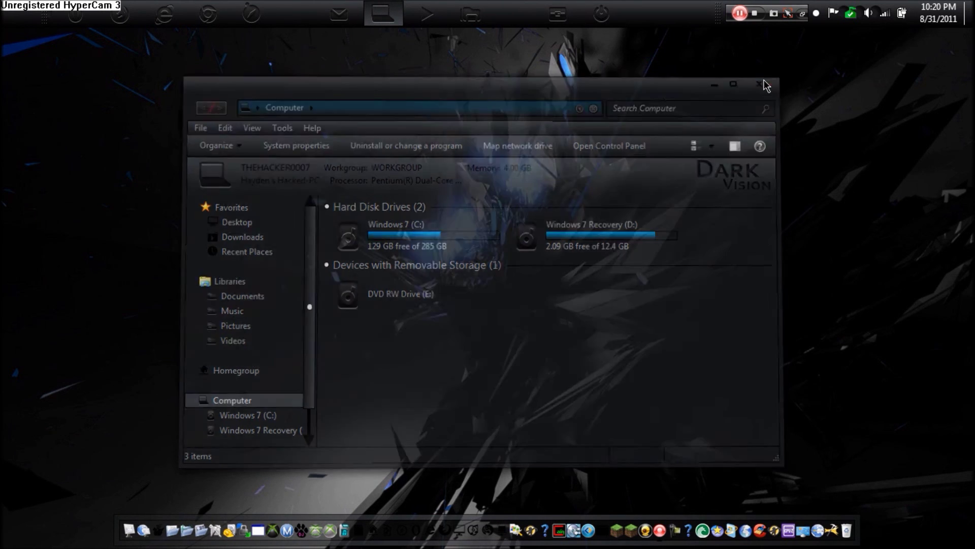